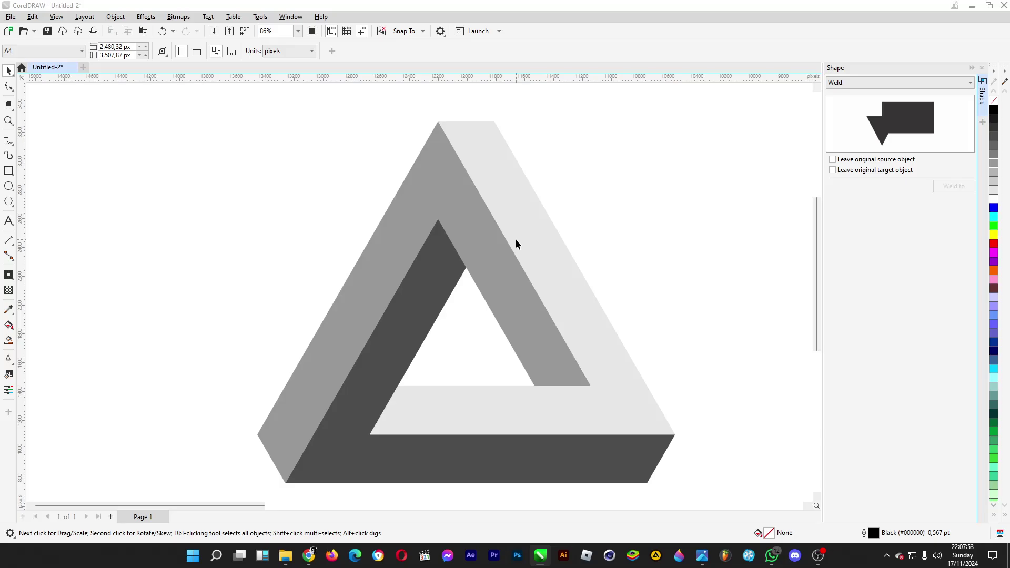
scroll(459, 152, "down", 1)
scroll(458, 152, "down", 1)
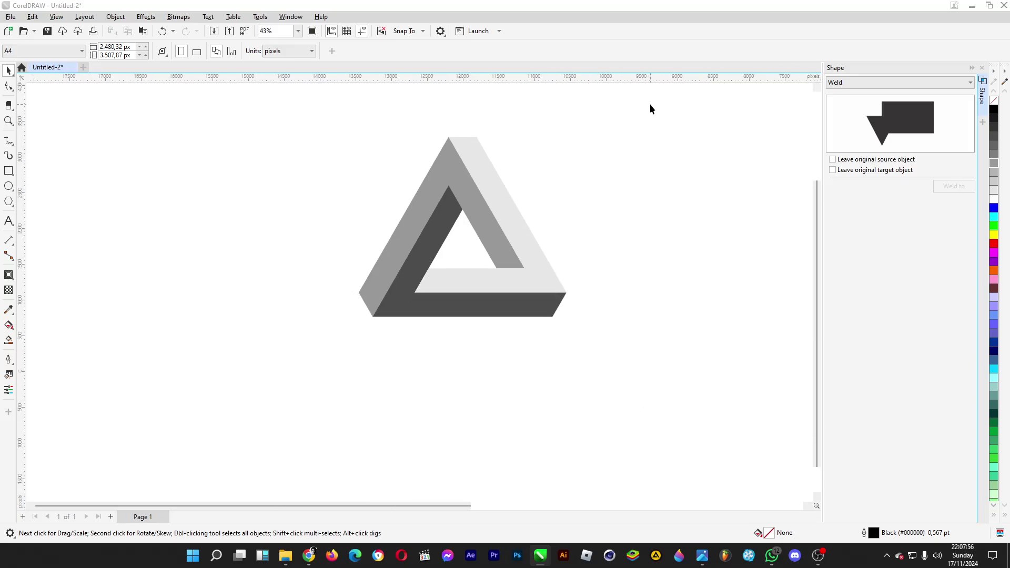
Delete the old triangle pieces and draw a large triangle with the Polygon tool
left_click_drag(650, 103, 292, 340)
key("Delete")
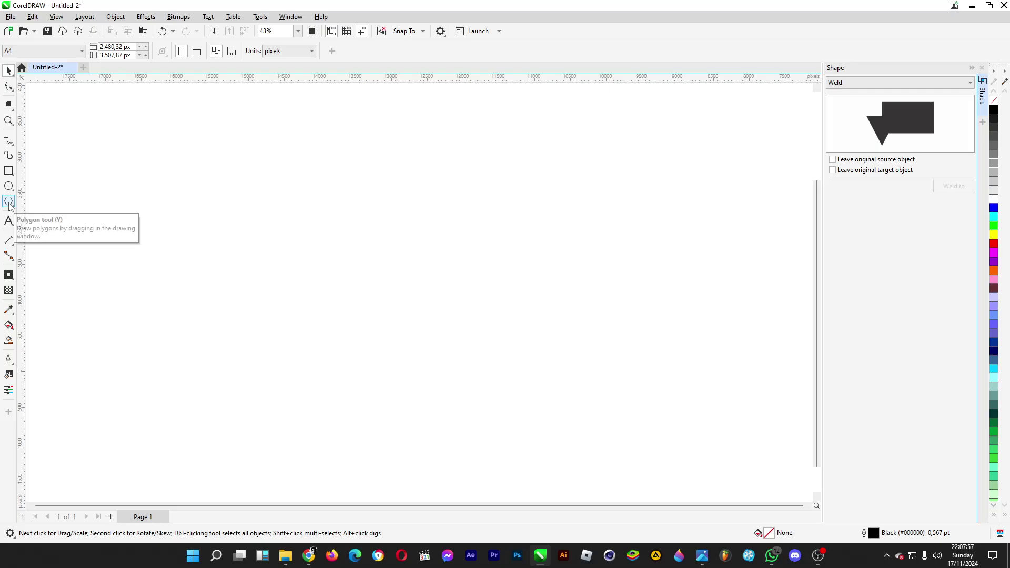
left_click(9, 202)
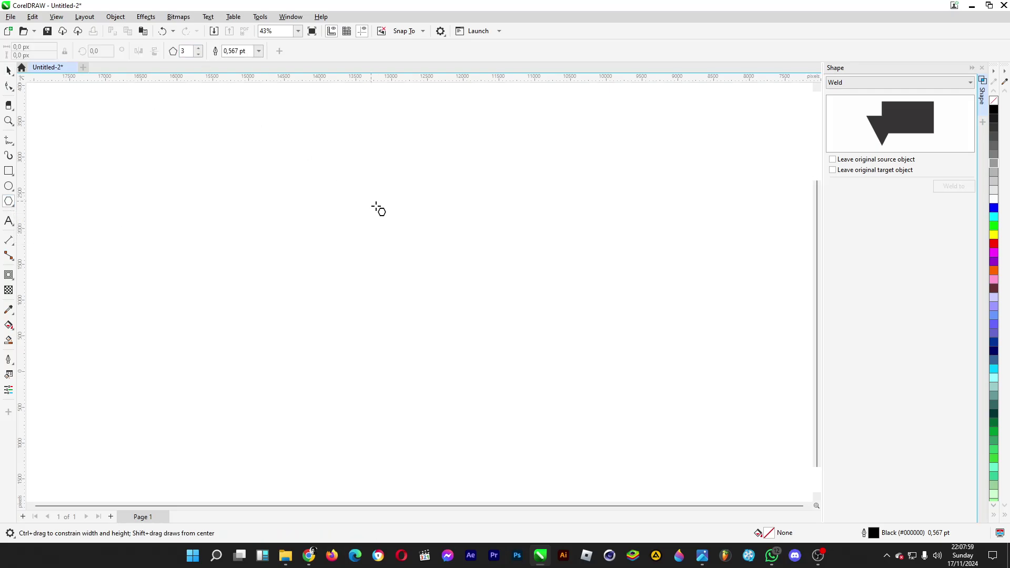
left_click_drag(337, 159, 668, 423)
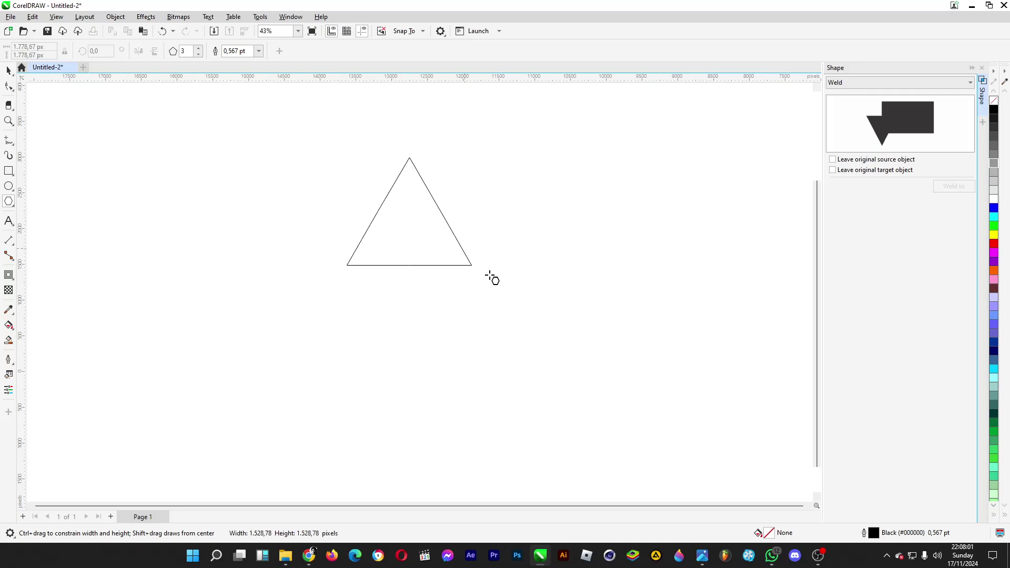
Nest a 72% copy inside it, nudge it slightly down, and select both triangles
left_click(9, 71)
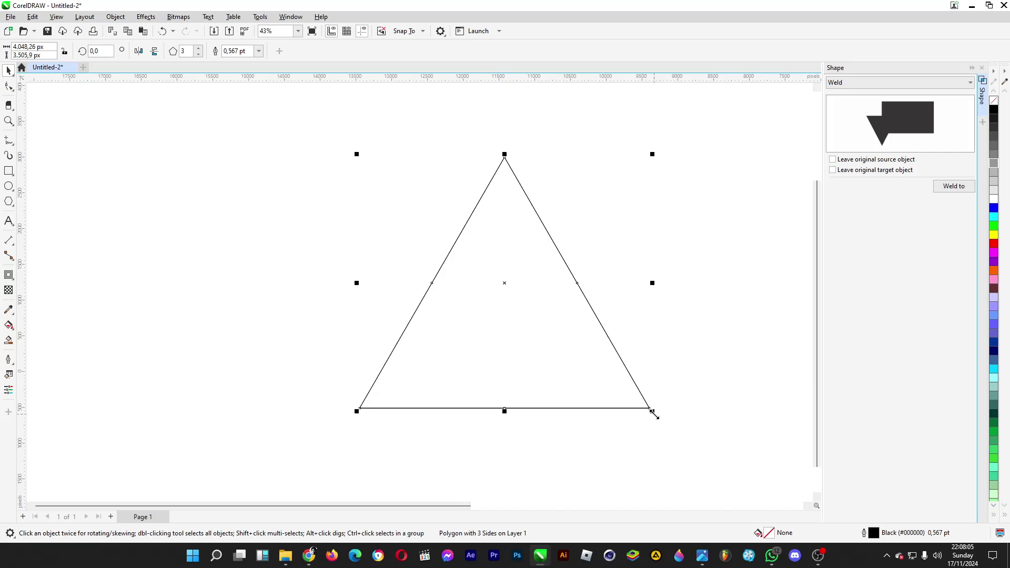
left_click_drag(653, 412, 614, 398)
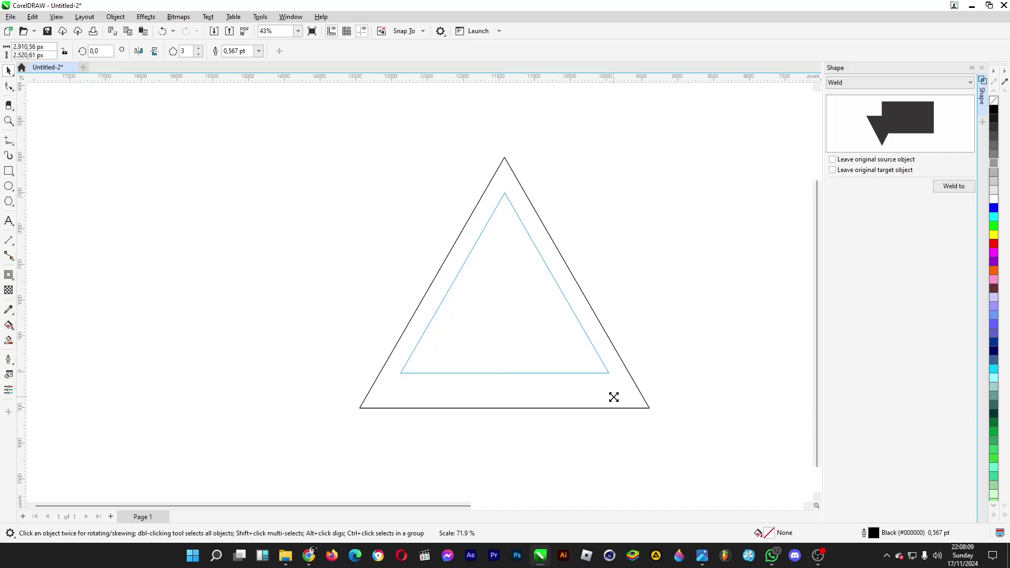
left_click_drag(614, 397, 611, 397)
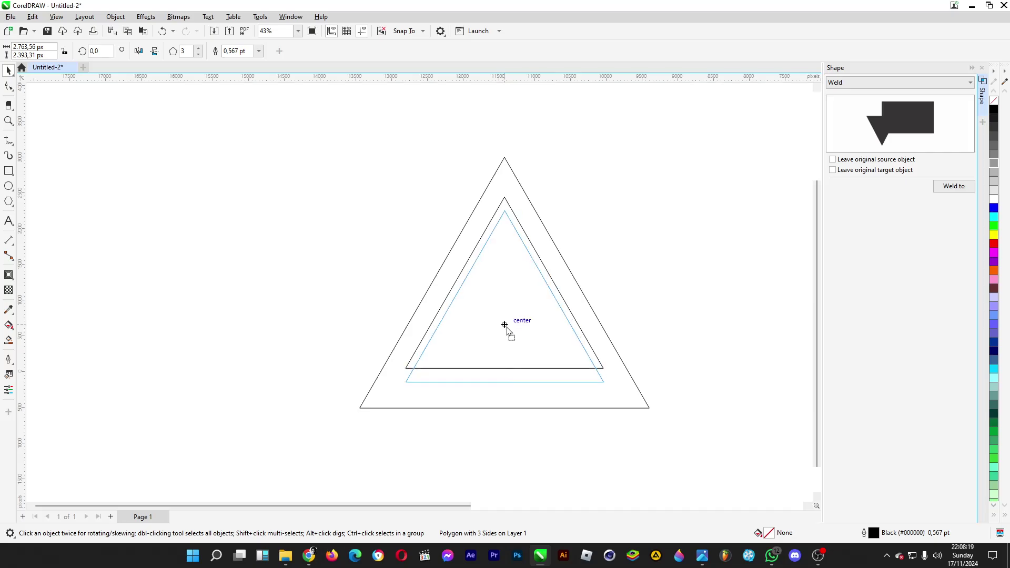
left_click_drag(504, 311, 505, 324)
left_click(599, 323)
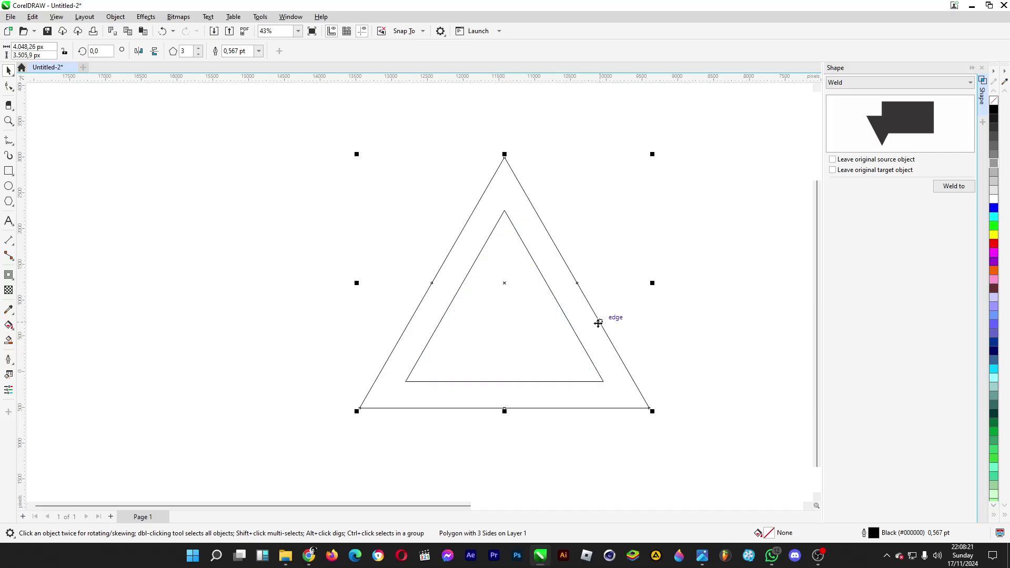
left_click_drag(742, 125, 293, 447)
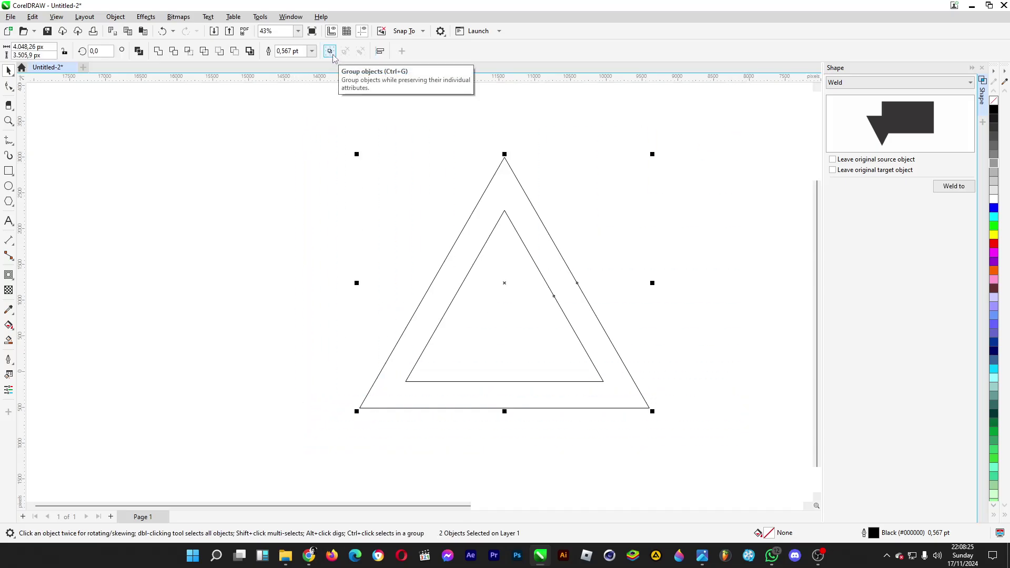
Group the nested triangle pair and drop a duplicate lower down, overlapping the original
left_click(330, 51)
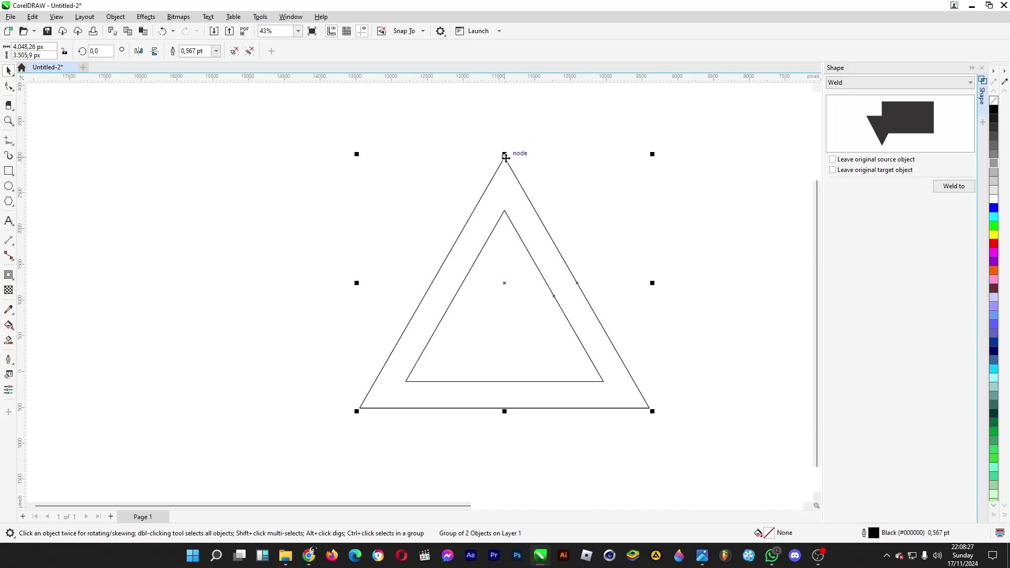
left_click_drag(504, 157, 506, 213)
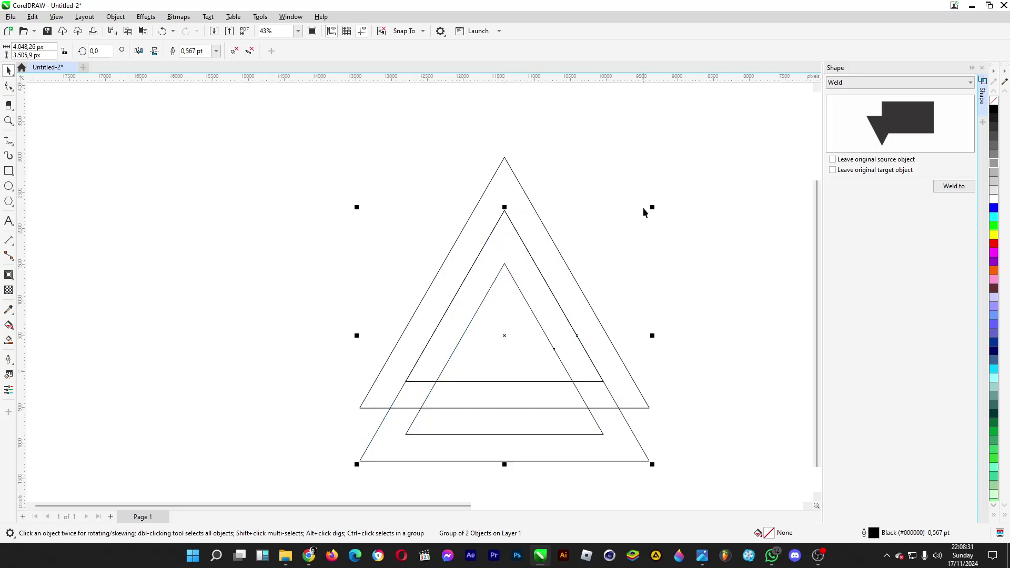
left_click(654, 160)
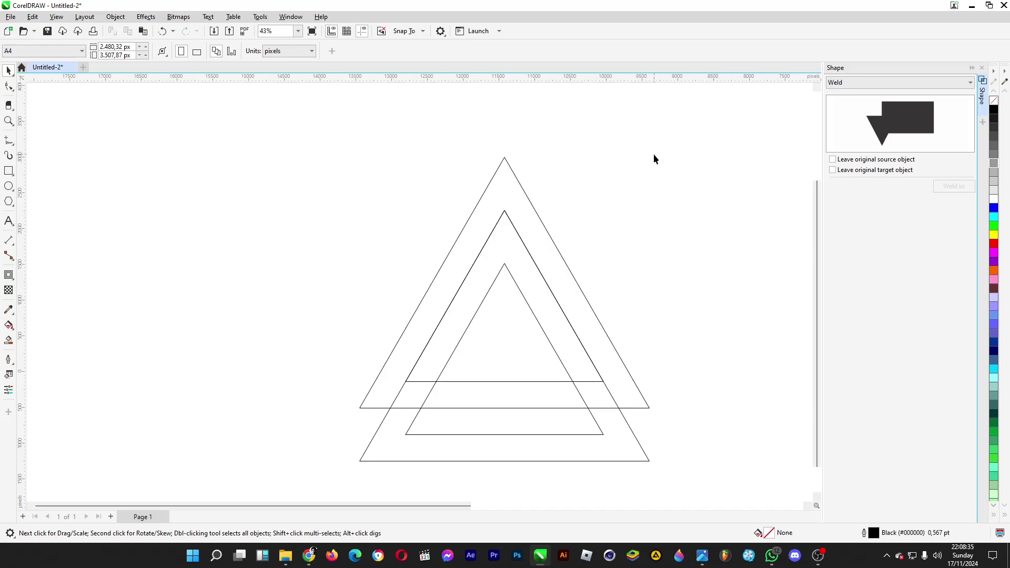
Trace a freehand chevron through five triangle intersection points
left_click(10, 143)
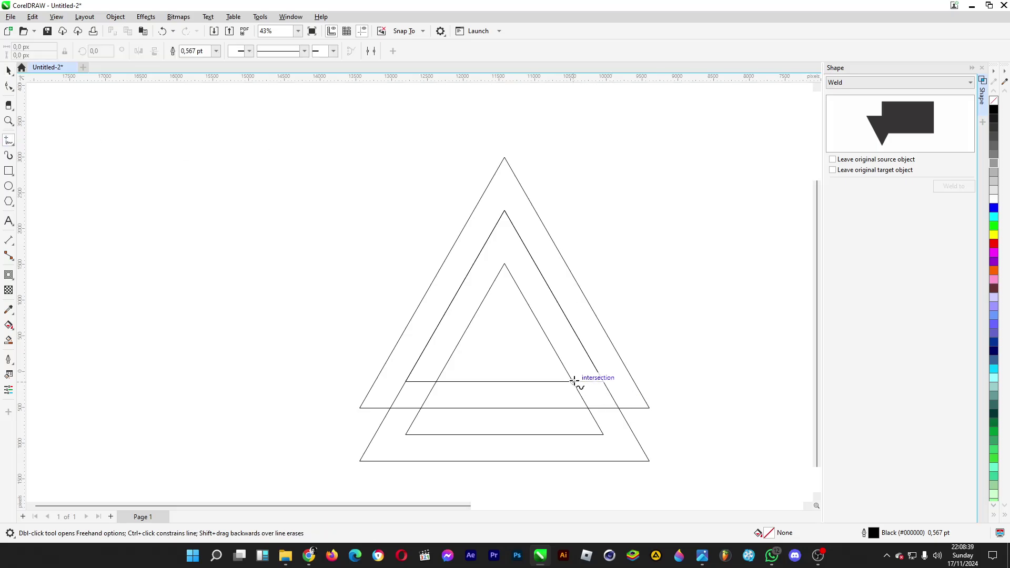
left_click(603, 382)
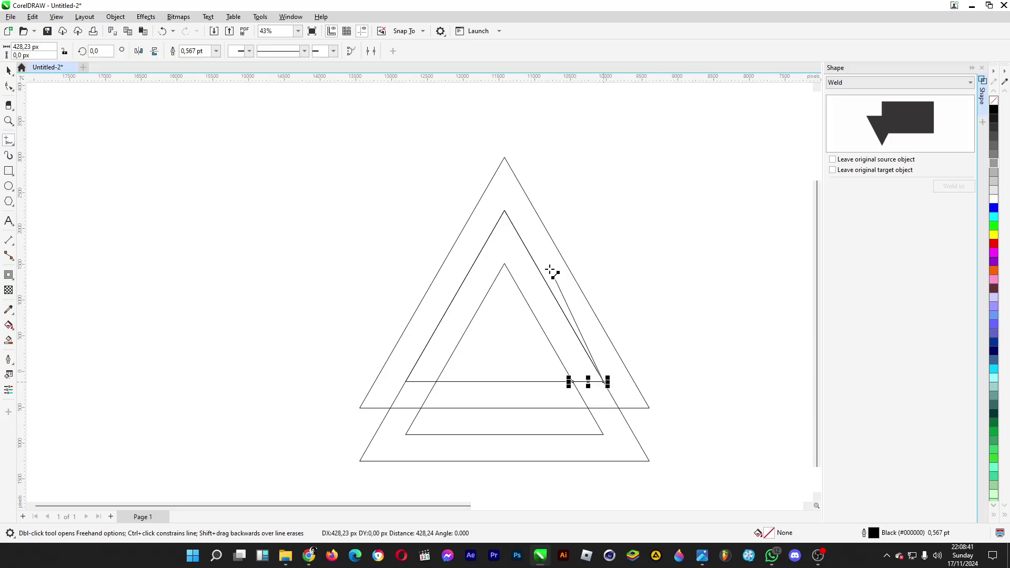
left_click(503, 210)
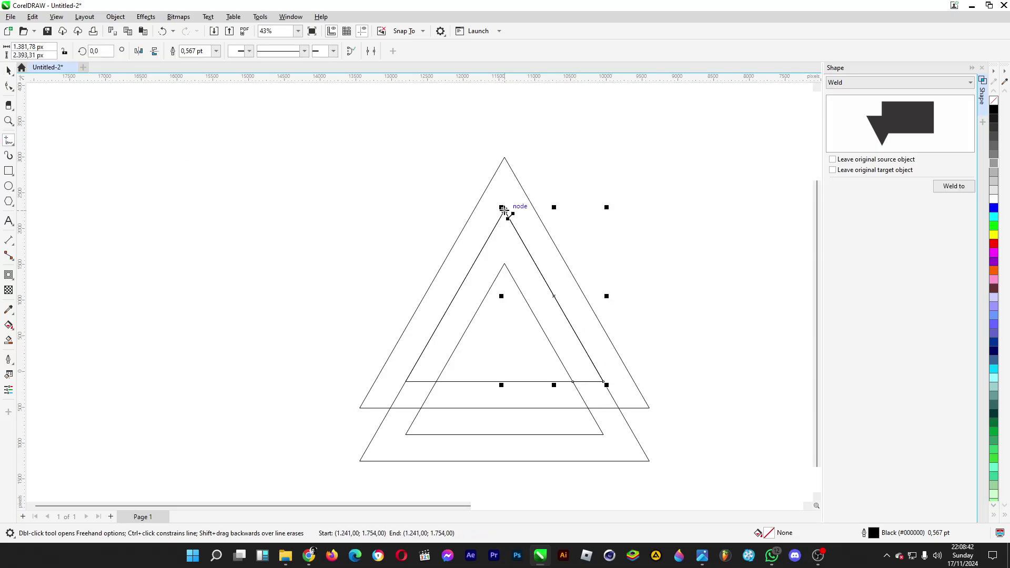
left_click(392, 408)
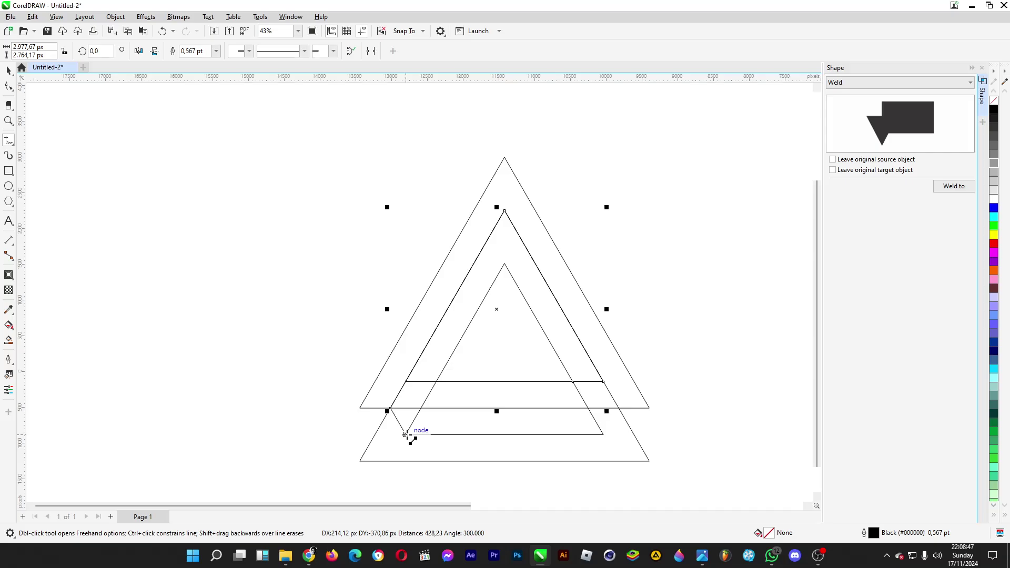
left_click(406, 436)
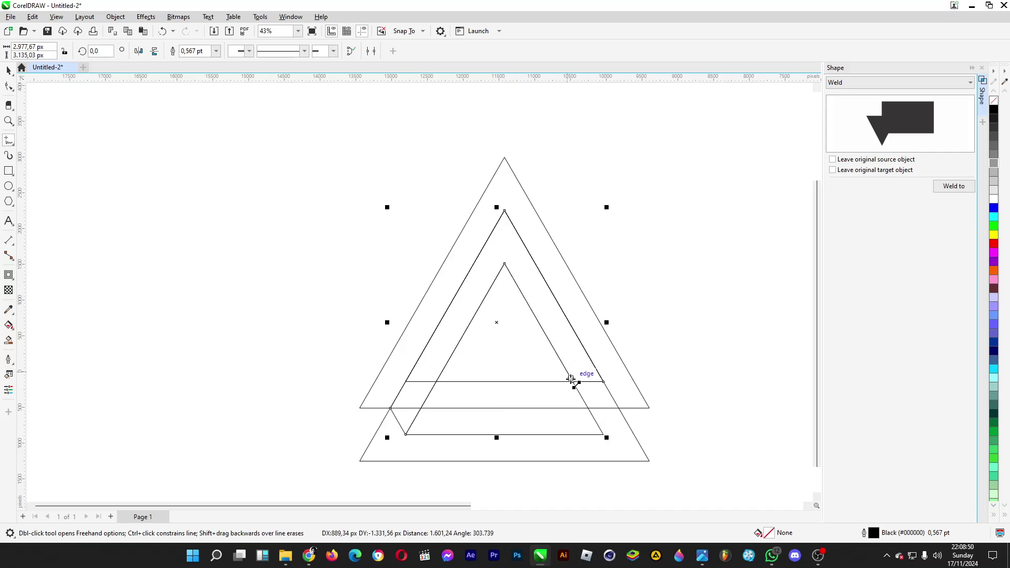
left_click(572, 382)
Move the chevron to the left and delete the guide triangles
left_click(9, 69)
left_click_drag(484, 242, 243, 181)
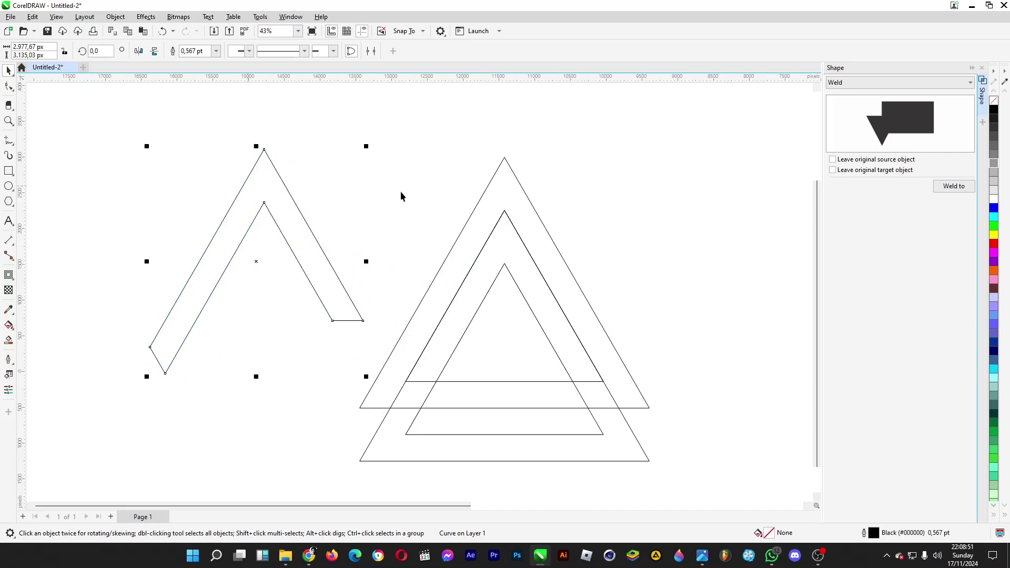
left_click(526, 217)
key("Delete")
key("Delete")
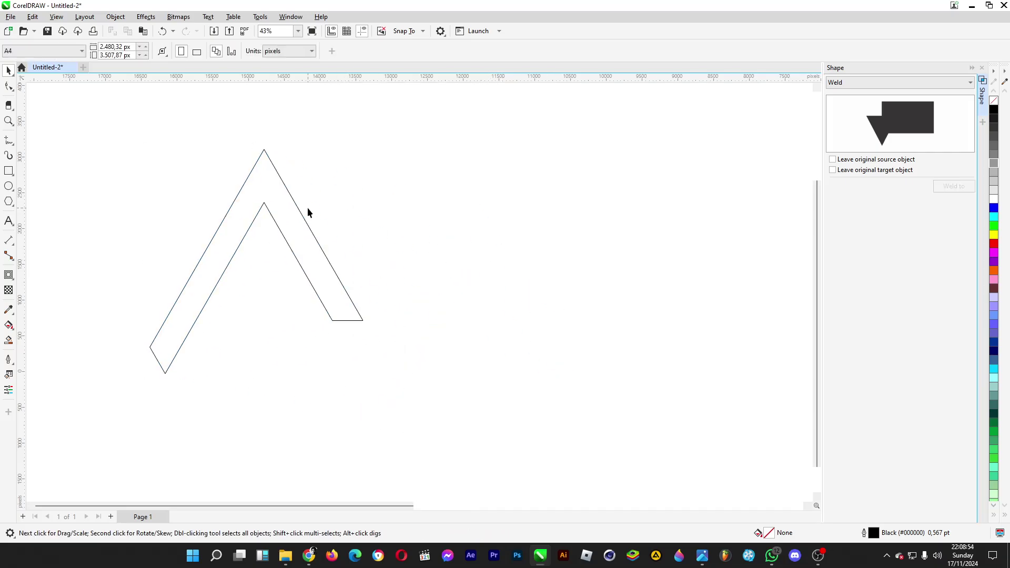
Make copies of the chevron rotated 120° and 240°
left_click(284, 191)
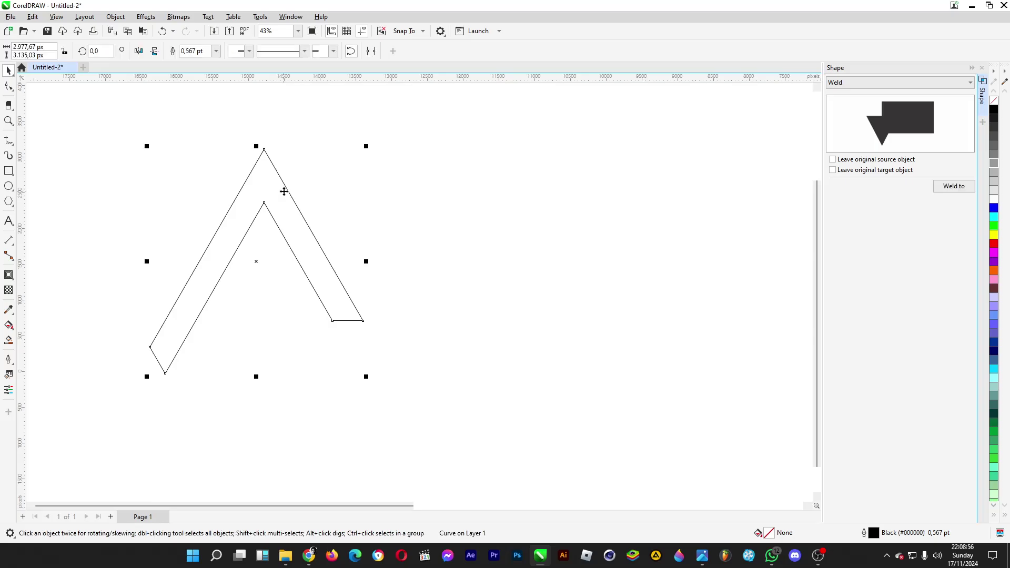
double_click(99, 51)
type("120")
key("Return")
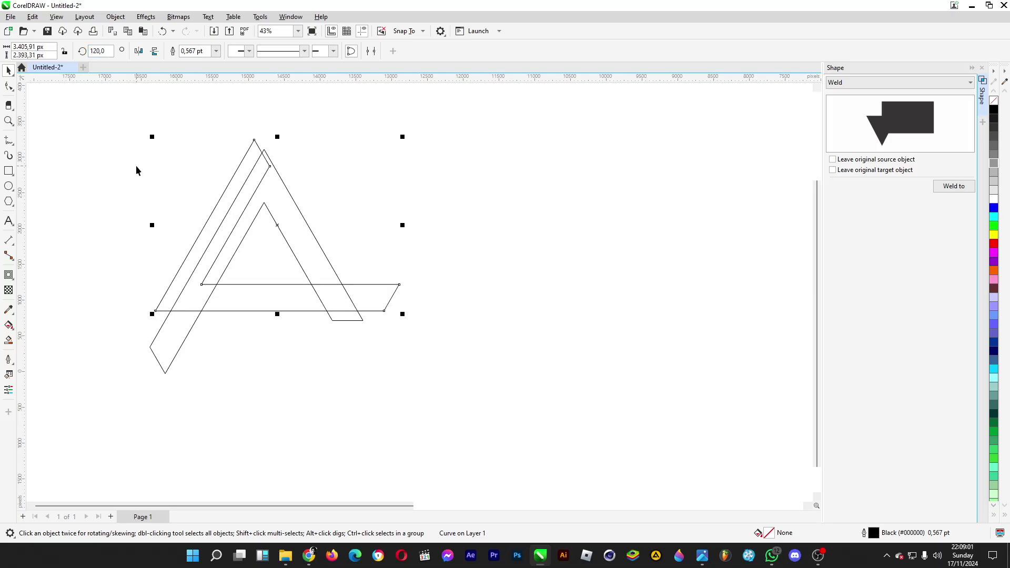
double_click(98, 51)
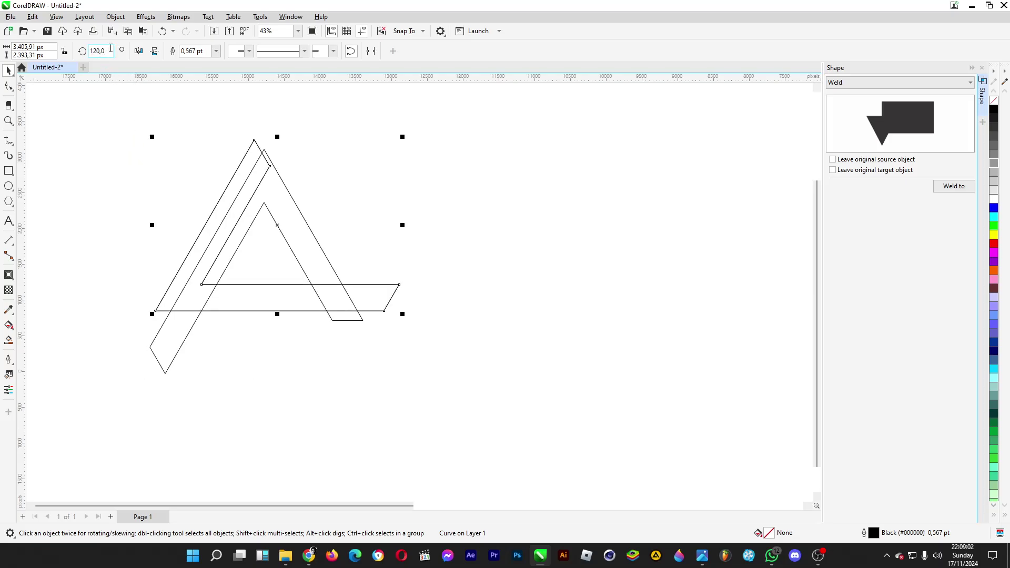
type("240")
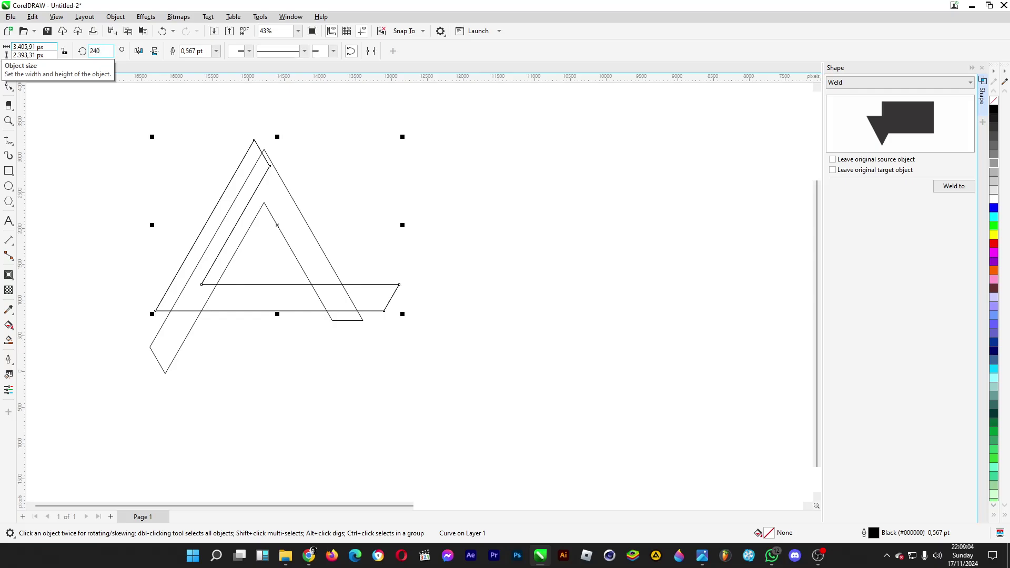
key("Return")
Snap the three chevron pieces together into an impossible triangle outline
left_click_drag(372, 237, 513, 267)
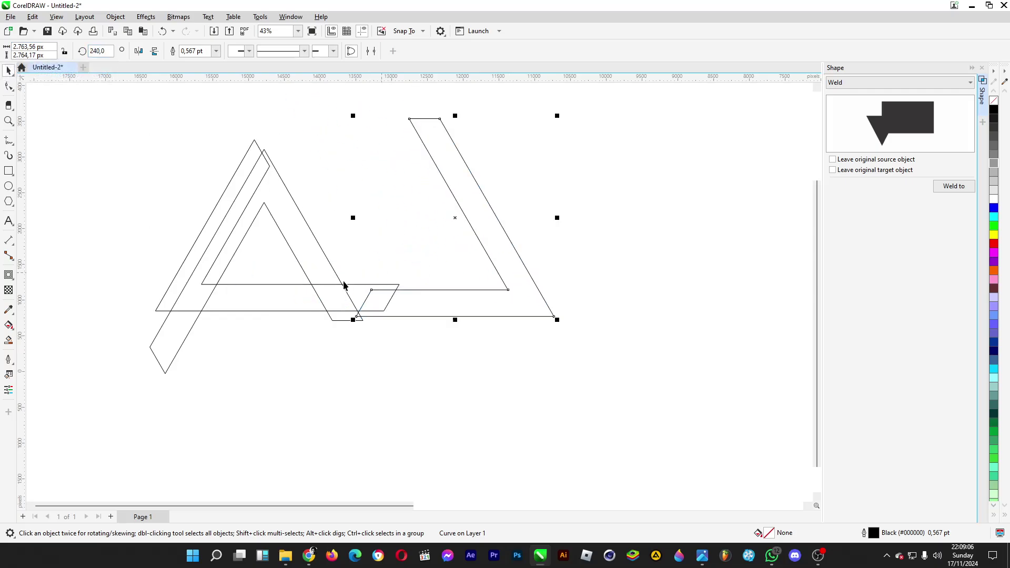
left_click_drag(345, 285, 395, 383)
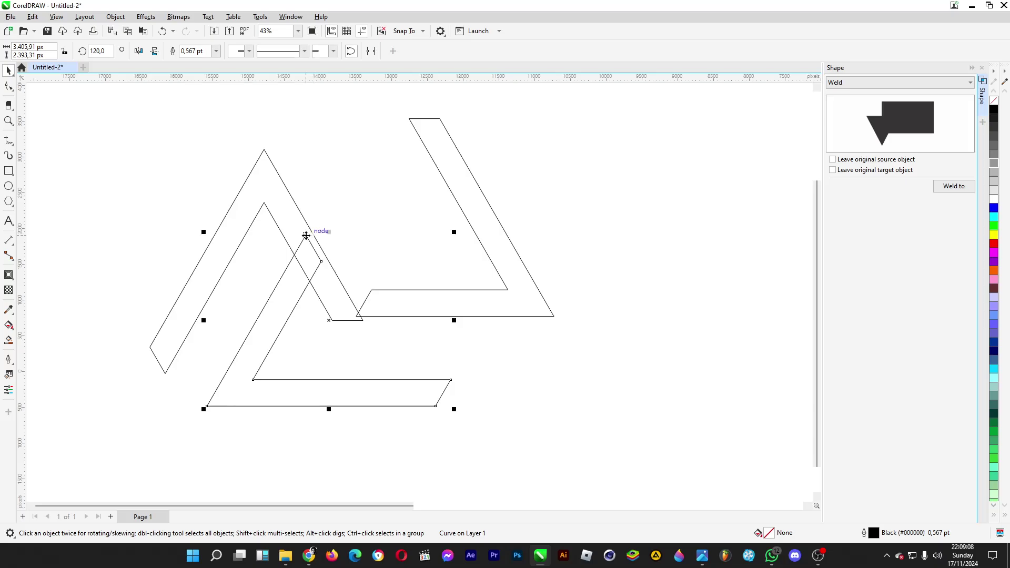
left_click_drag(306, 235, 264, 202)
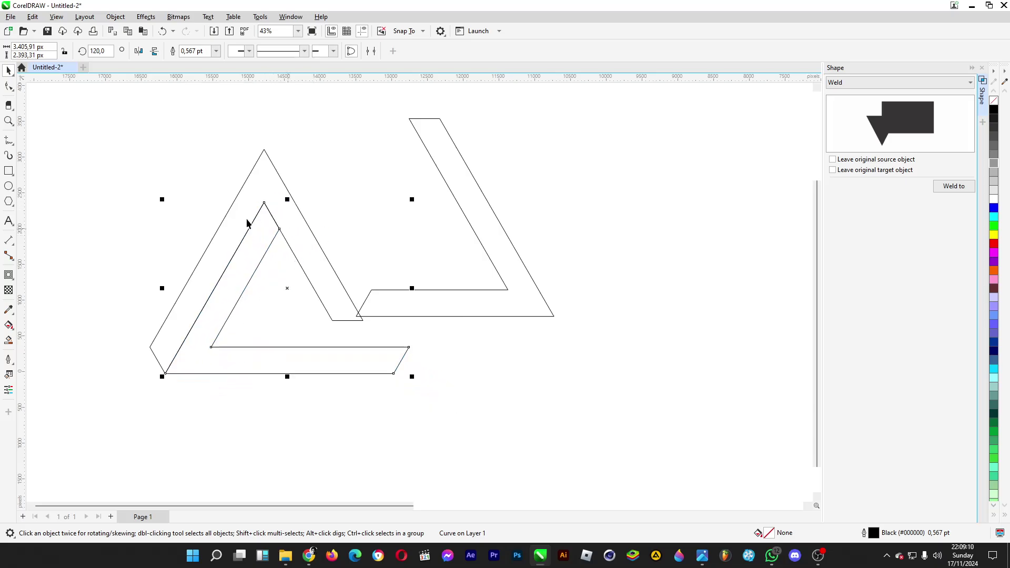
left_click(371, 292)
left_click_drag(557, 318, 406, 342)
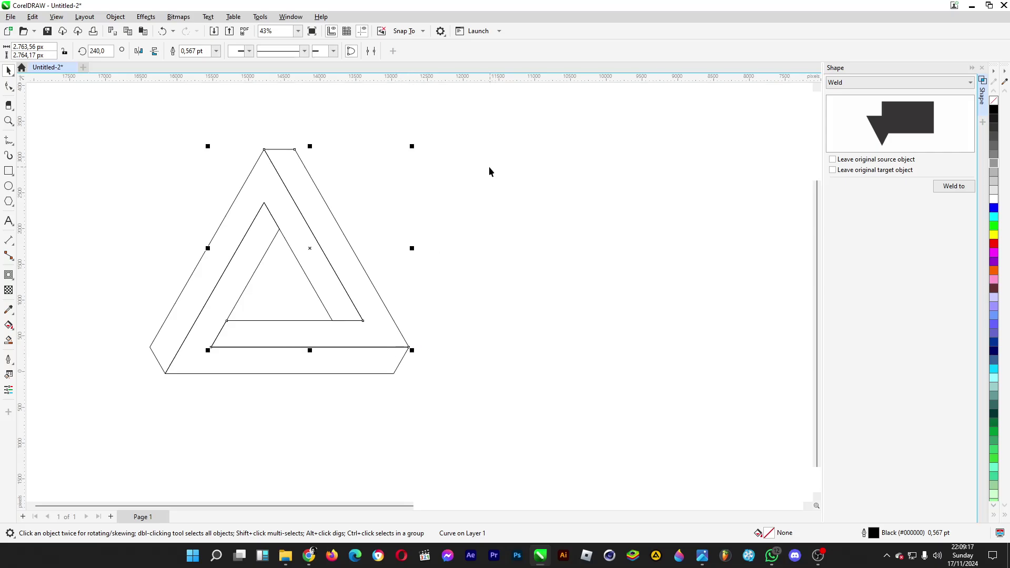
Fill the right piece light grey, left mid grey, bottom black, then select all three
left_click(994, 183)
left_click(282, 205)
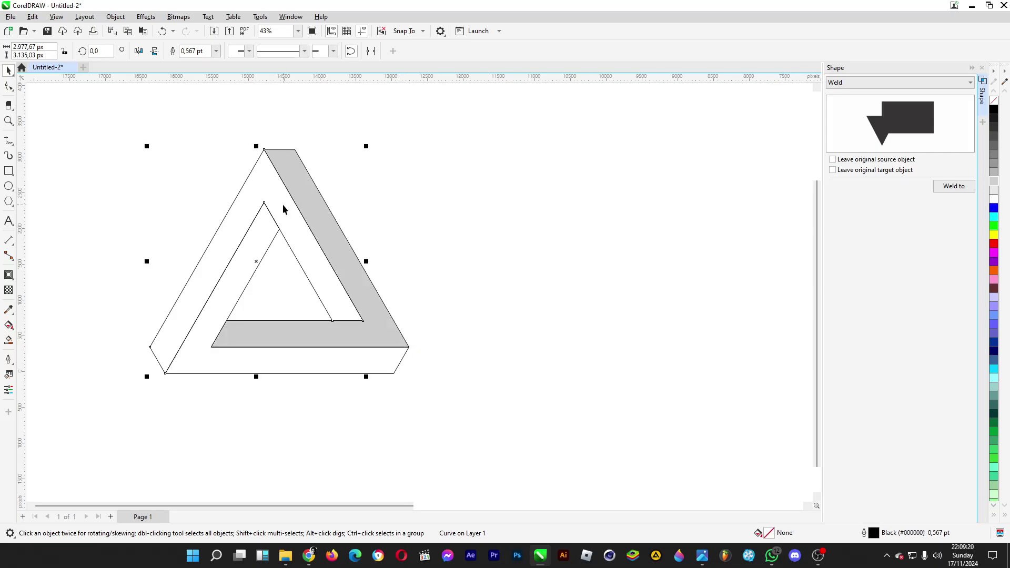
left_click(995, 158)
left_click(256, 227)
left_click(995, 110)
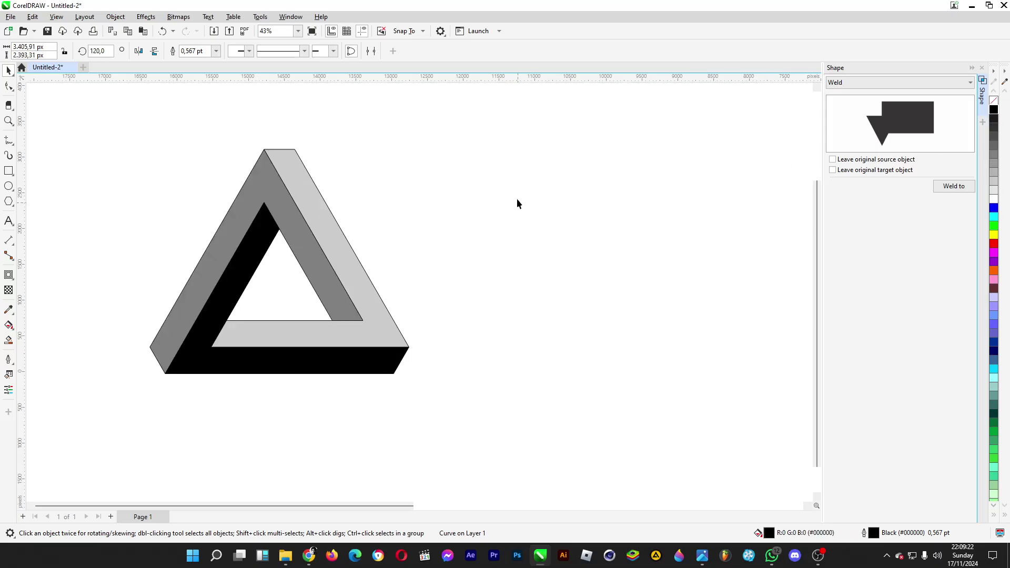
left_click_drag(585, 115, 269, 313)
left_click_drag(87, 419, 86, 418)
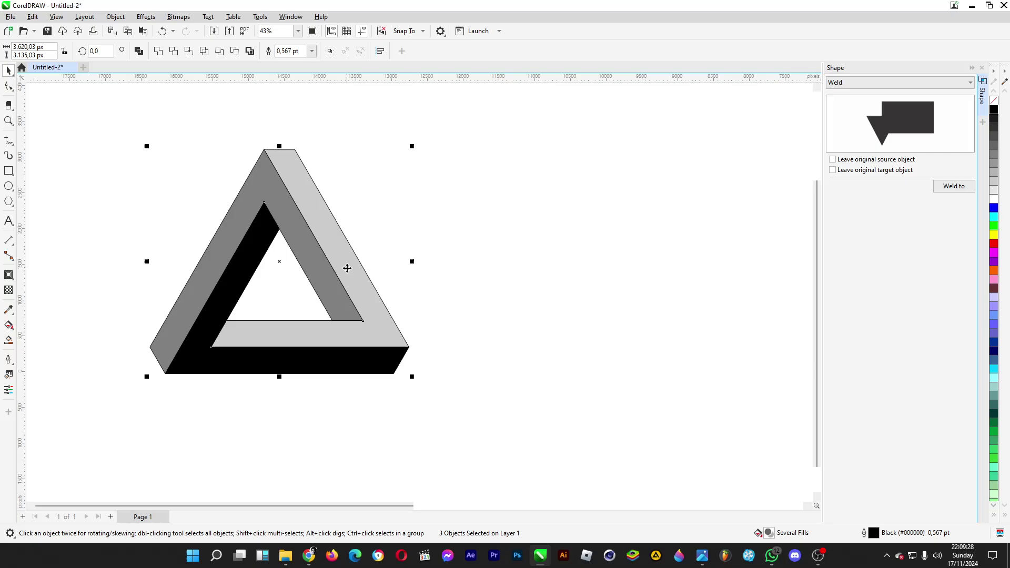
Set all three pieces' outlines to no colour
right_click(993, 199)
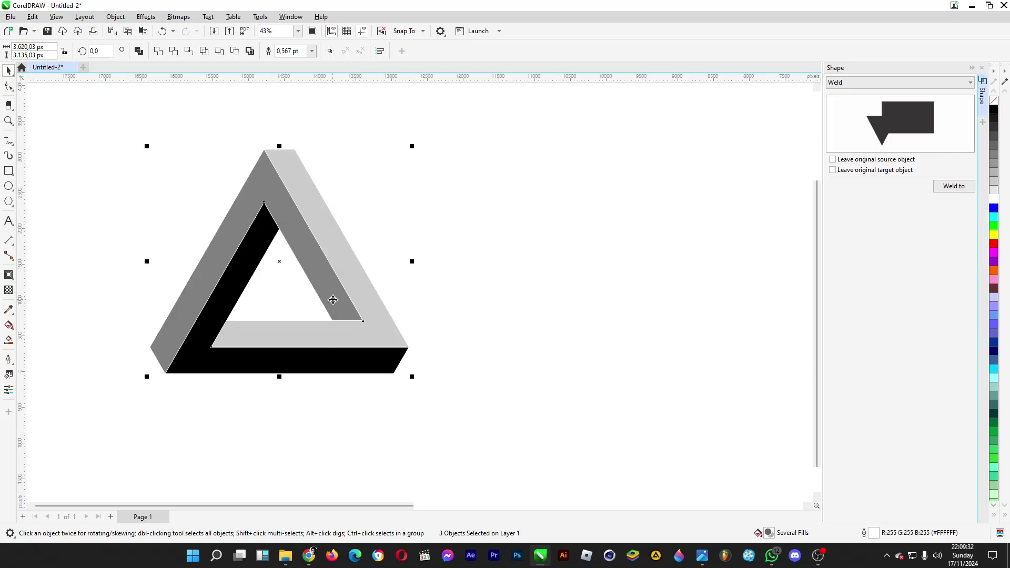
right_click(993, 98)
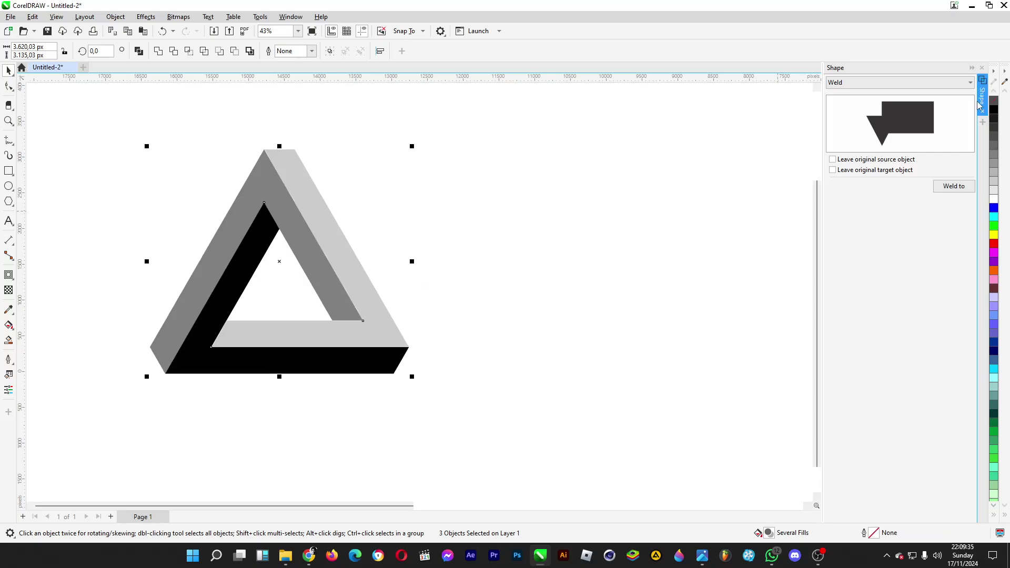
left_click(368, 267)
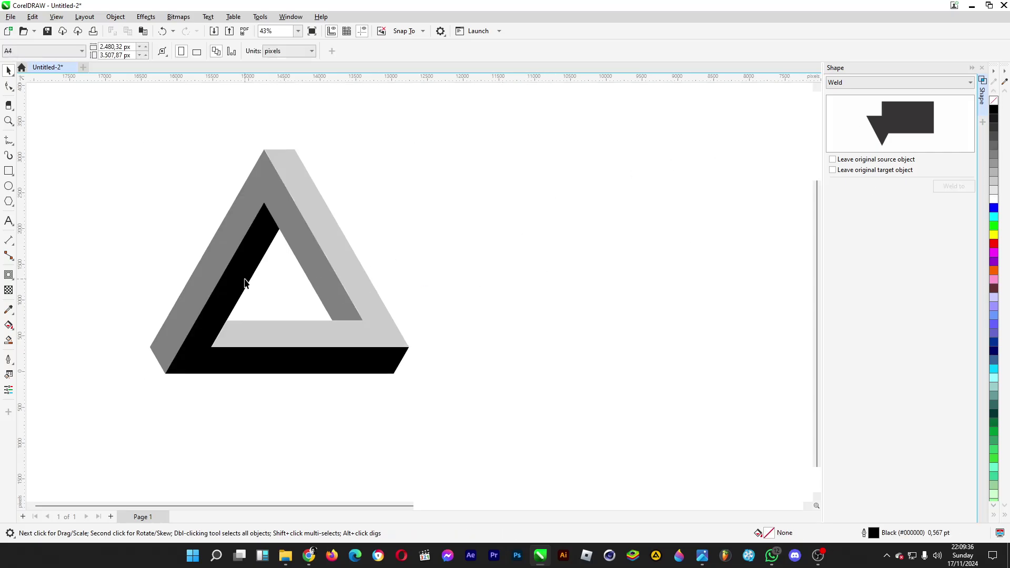
Recolour the black bottom piece with the 80% black dark-grey swatch
left_click(356, 359)
left_click(994, 135)
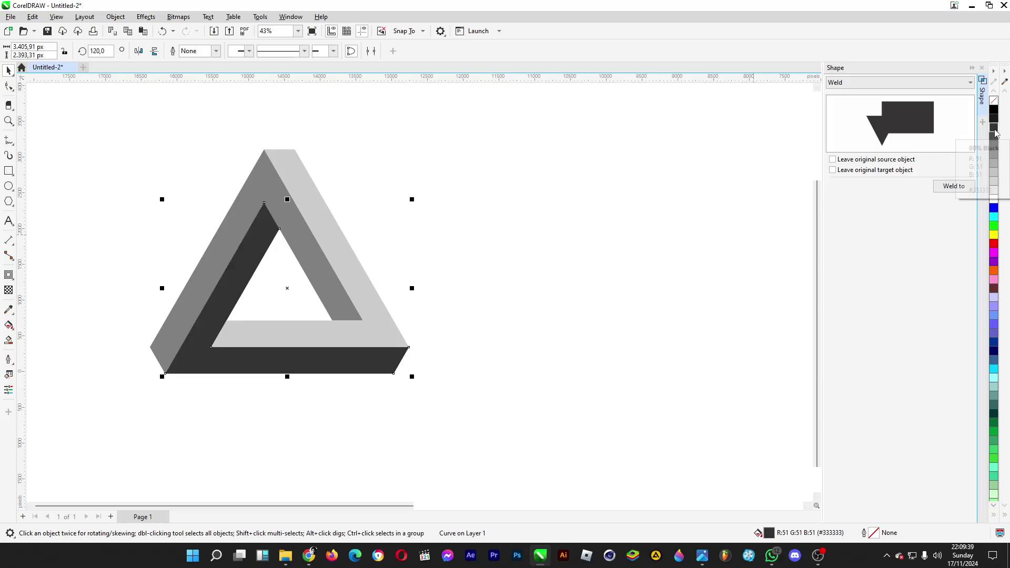
left_click(302, 250)
scroll(93, 241, "up", 1)
scroll(94, 225, "up", 1)
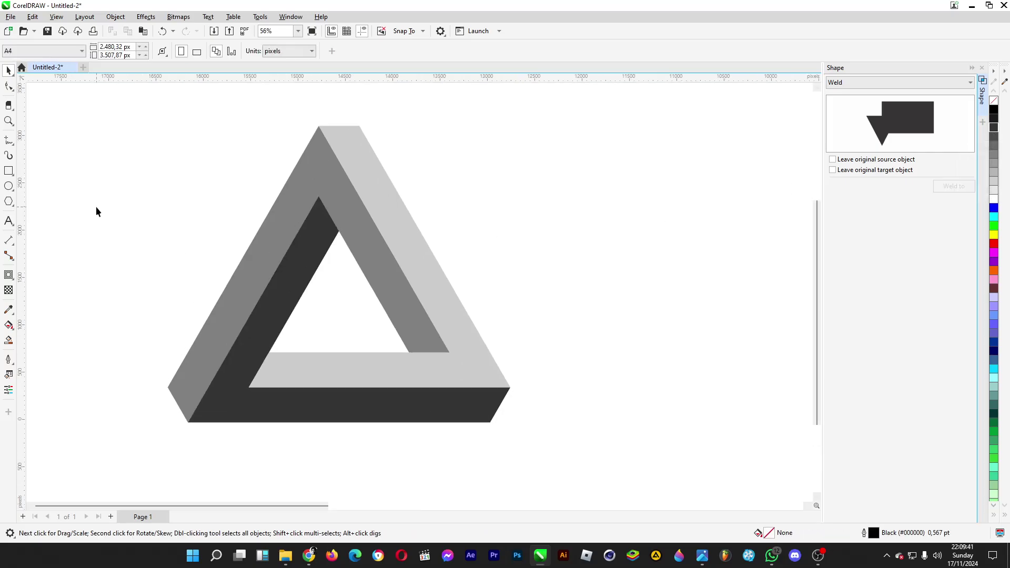
scroll(95, 212, "up", 1)
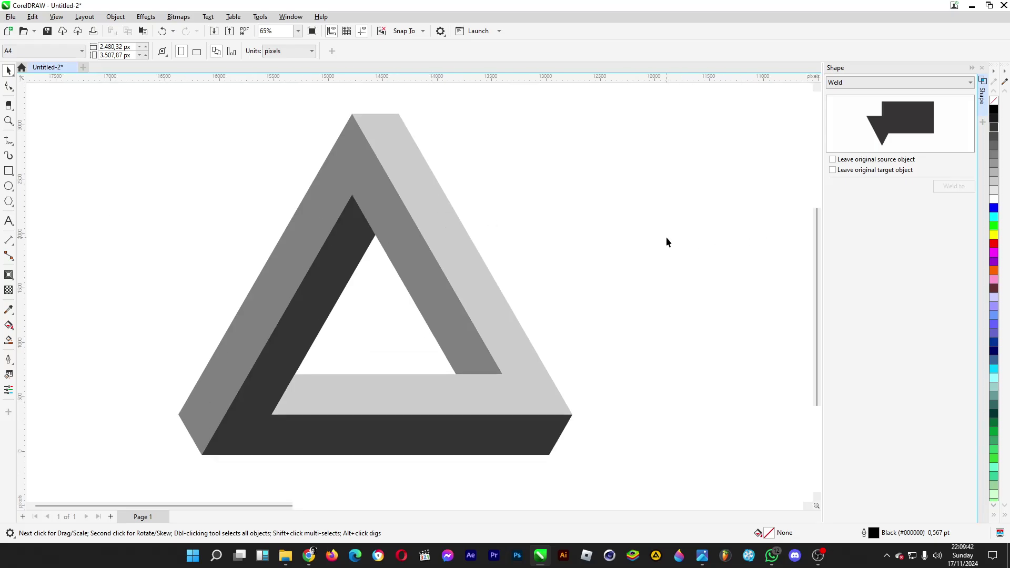